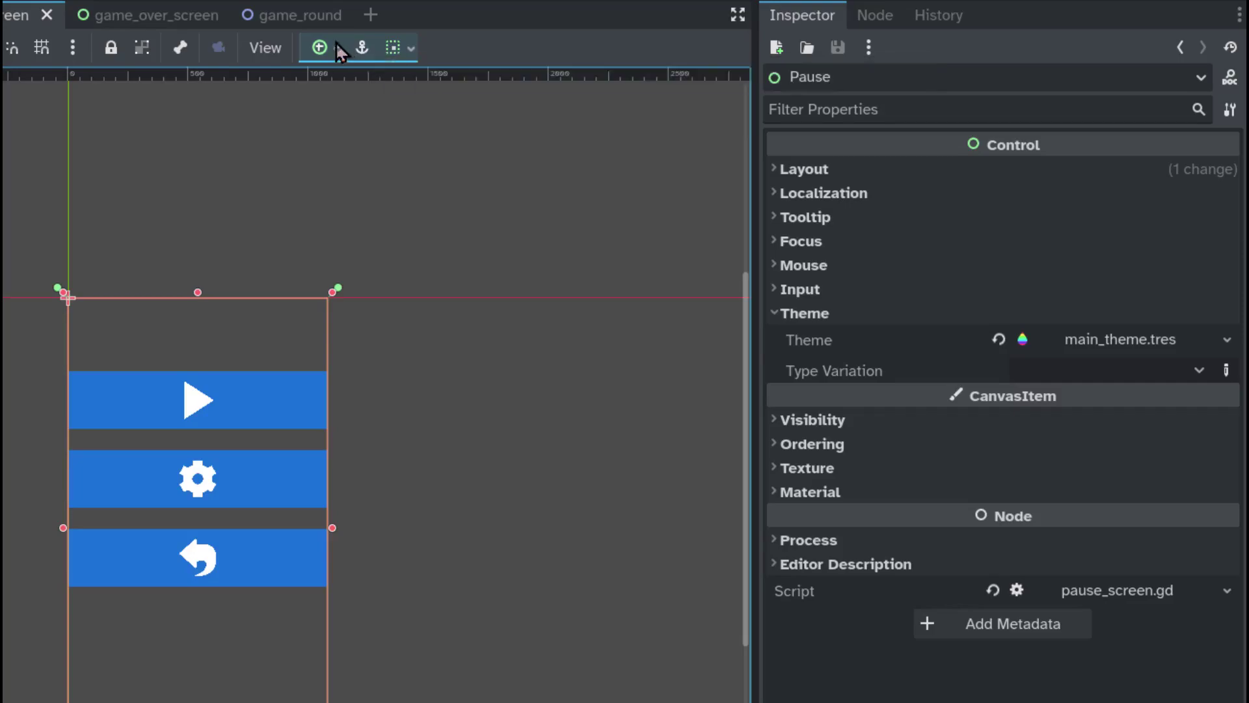
- Check the Pause node's anchor presets, then show its Layout properties with the Full Rect preset
click(331, 44)
click(319, 47)
click(844, 173)
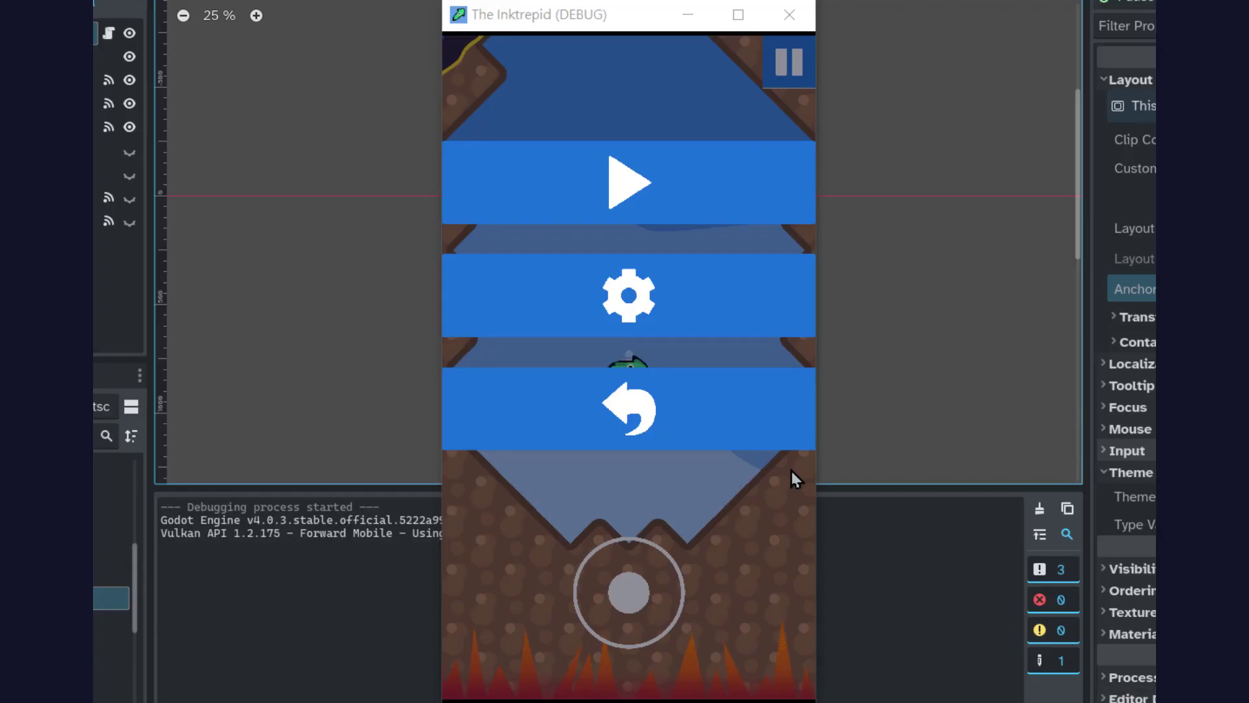
- In the running game, open the settings panel and return to the pause menu, twice
click(690, 315)
click(745, 661)
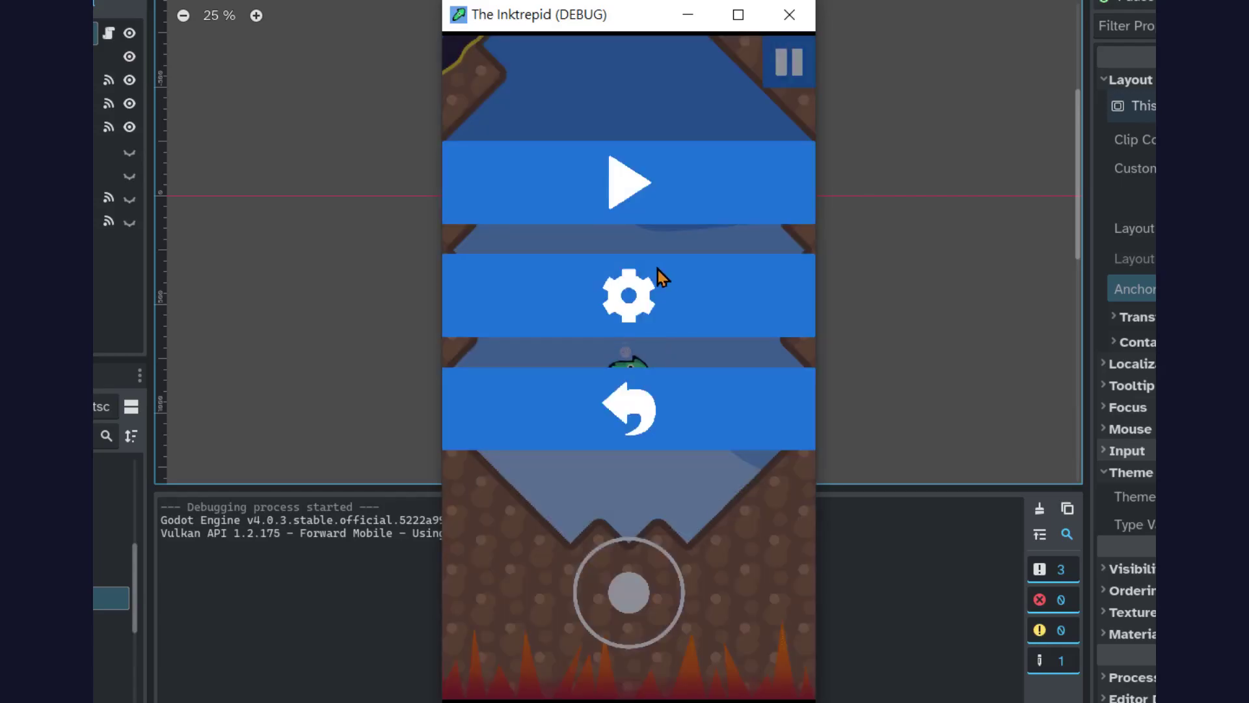
click(668, 300)
click(757, 660)
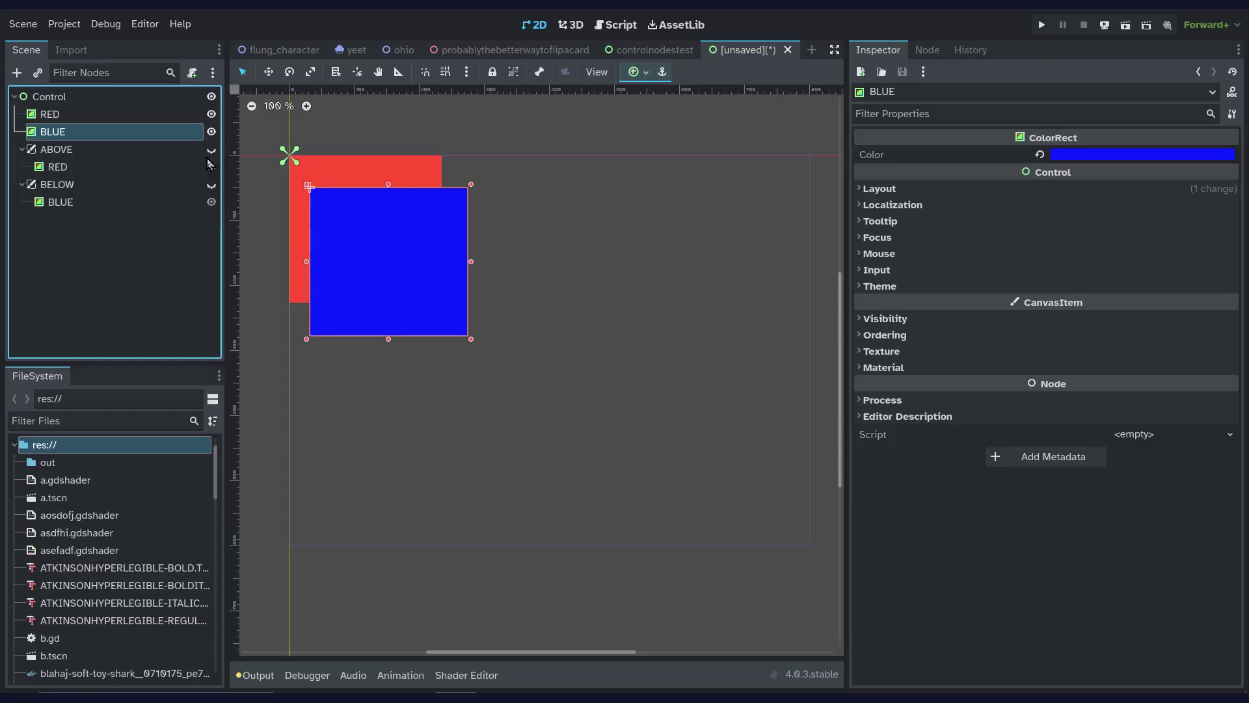
- Make the ABOVE and BELOW layers visible and set ABOVE's CanvasLayer Layer to 2
click(212, 150)
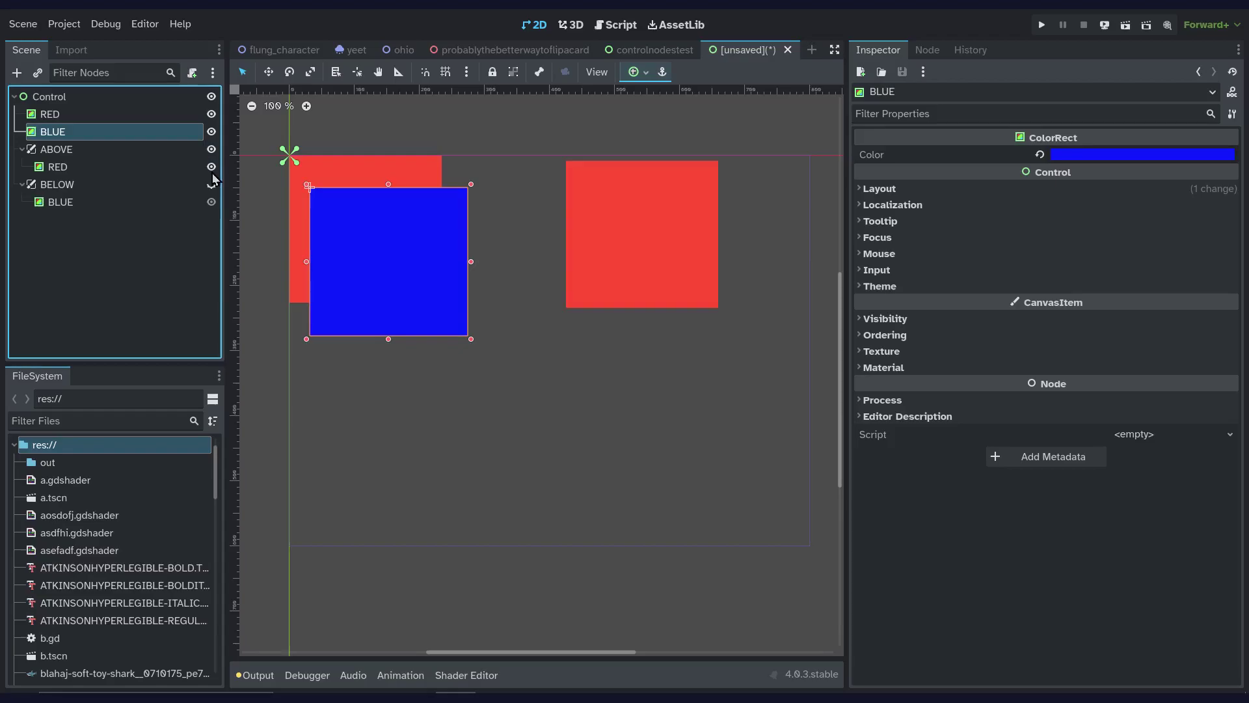
click(211, 185)
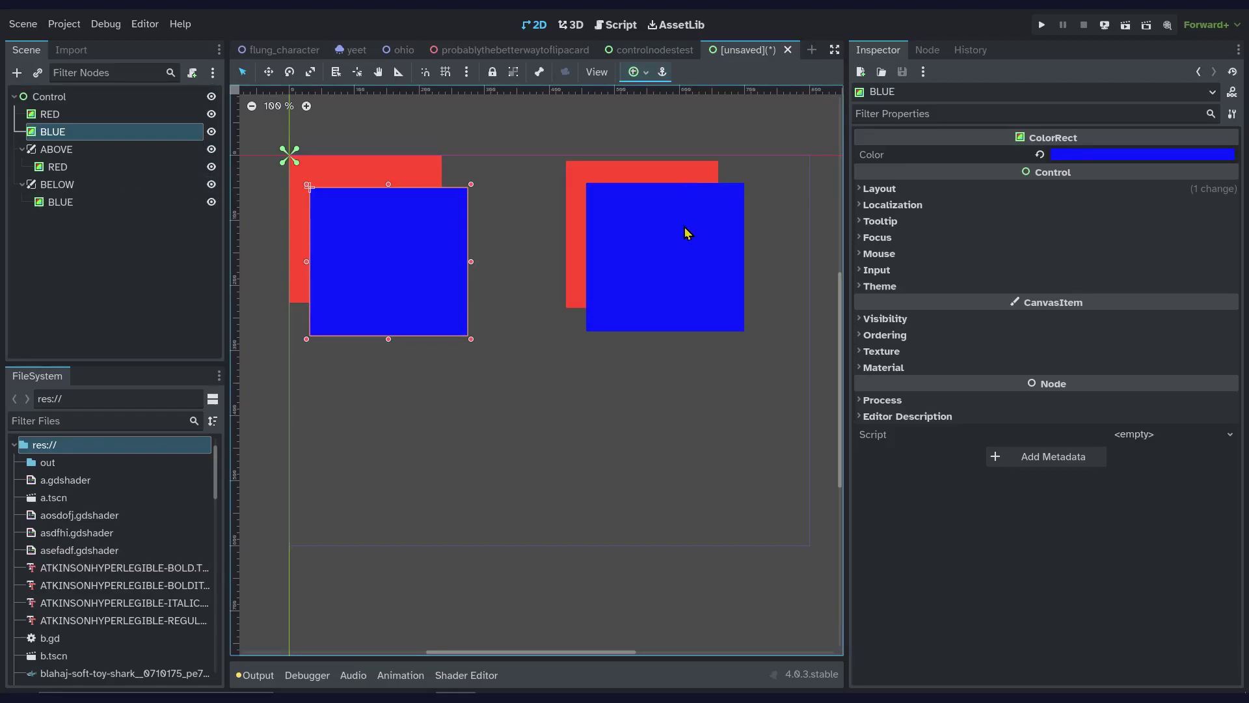
click(54, 149)
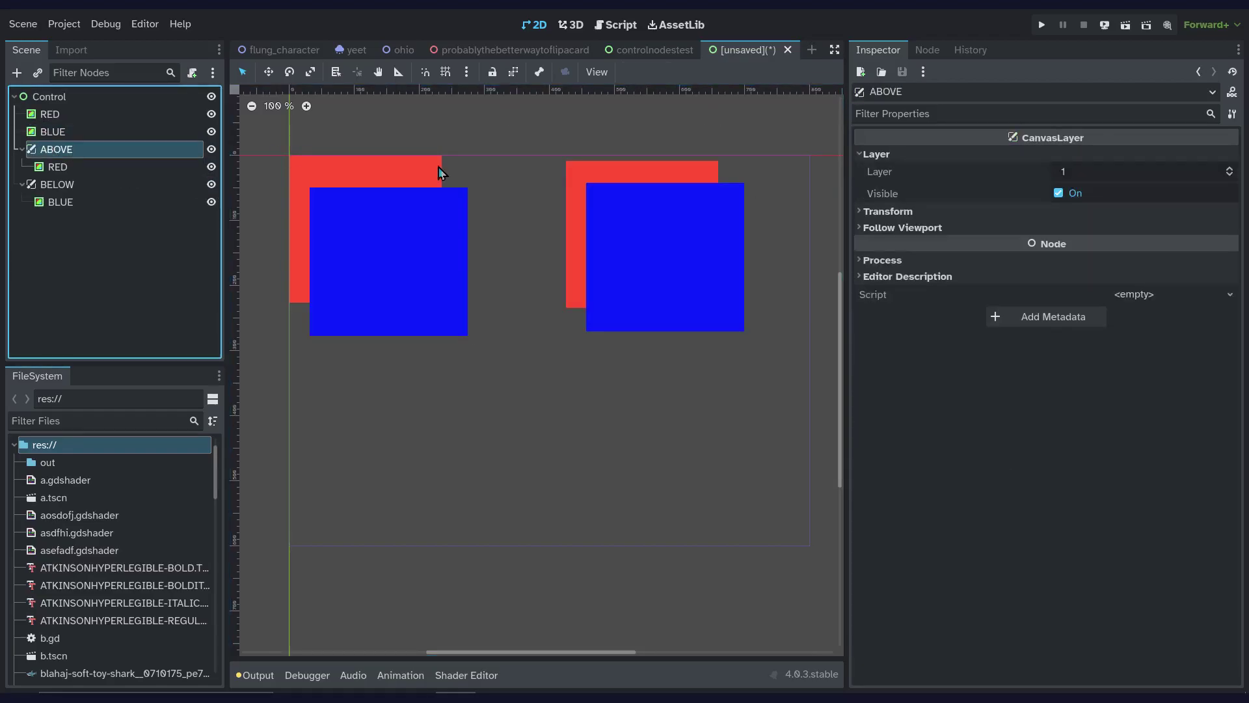
click(1228, 171)
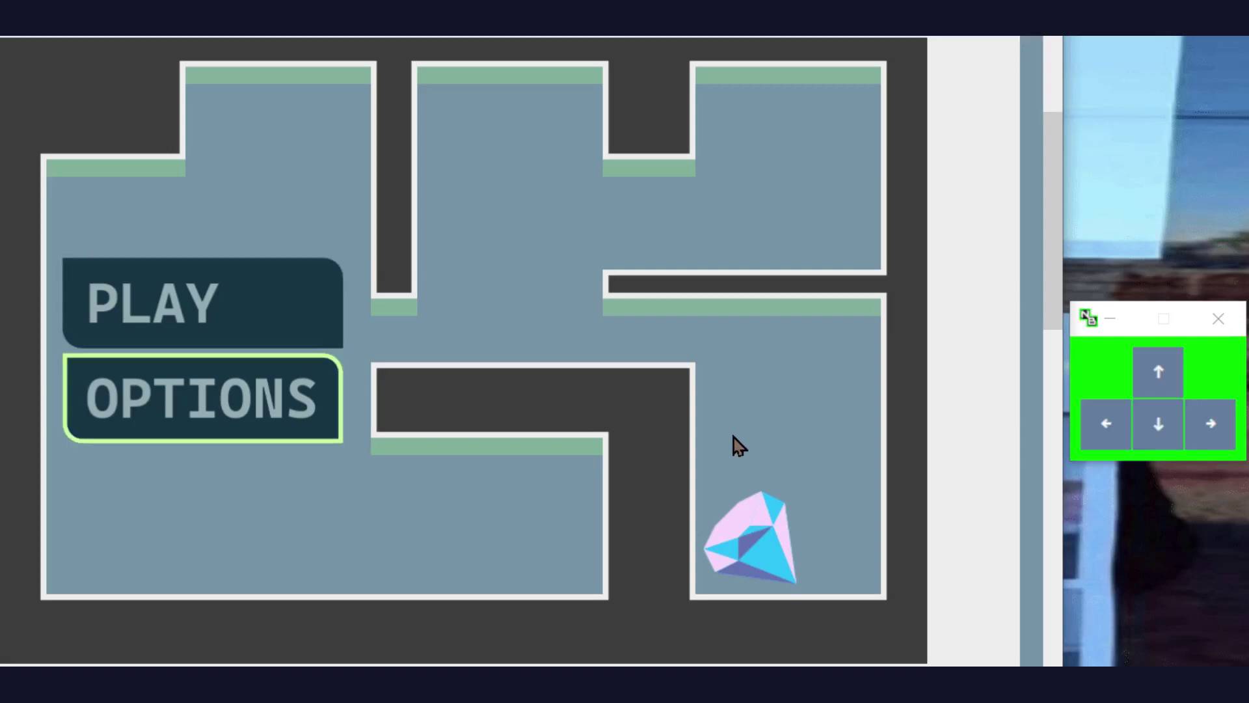
- Move the game menu's focus down to OPTIONS and open the Options screen
key(Down)
key(Down)
key(Return)
key(Down)
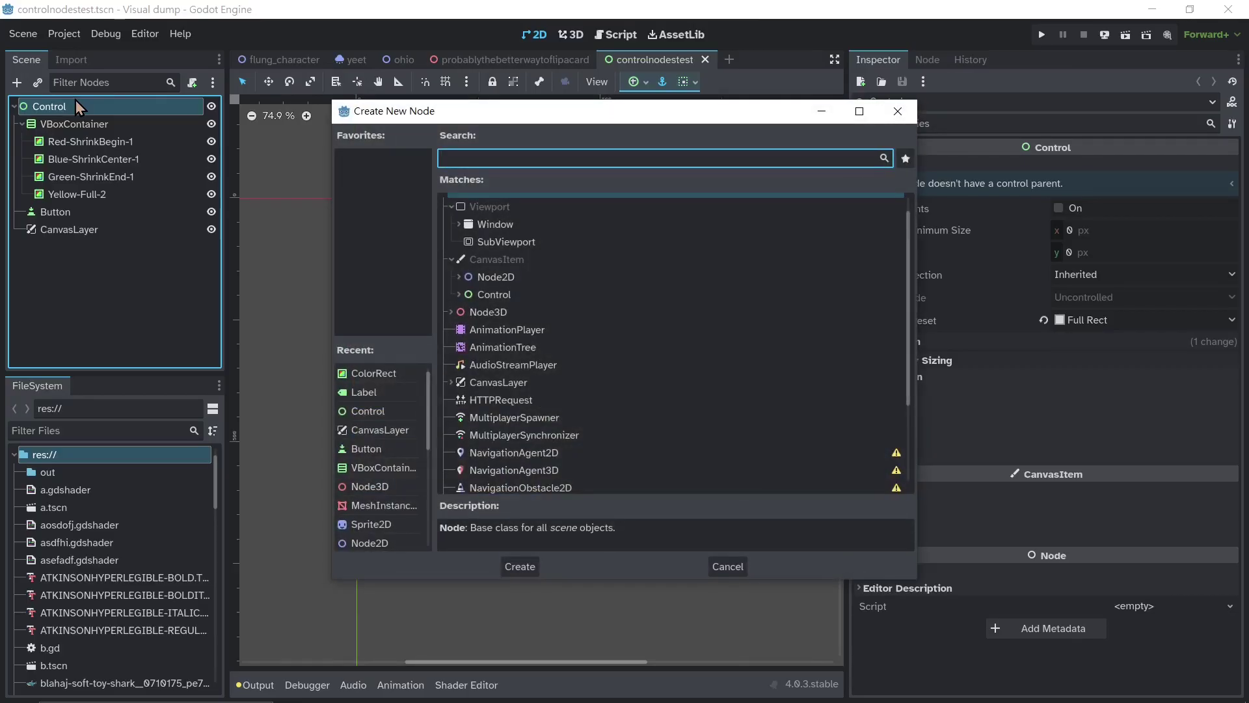
- Add a Button node and give it a new Shortcut resource
text(button)
key(Return)
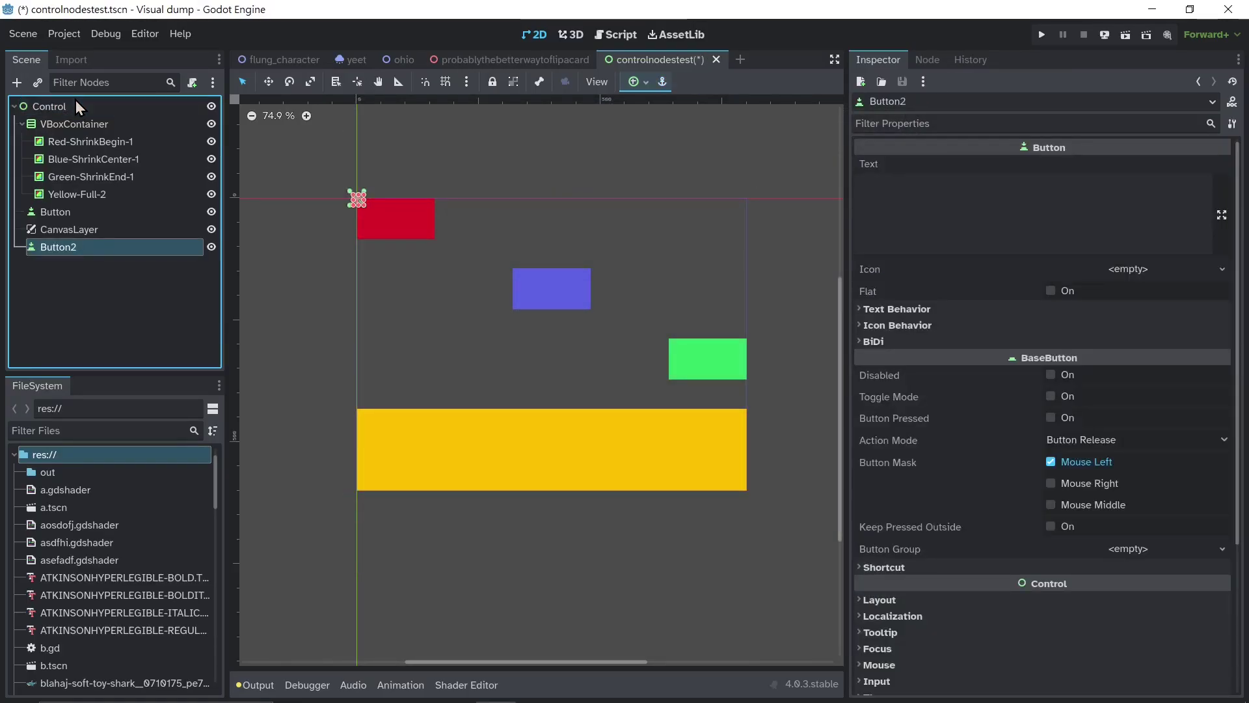
click(1106, 567)
click(1122, 587)
click(1145, 608)
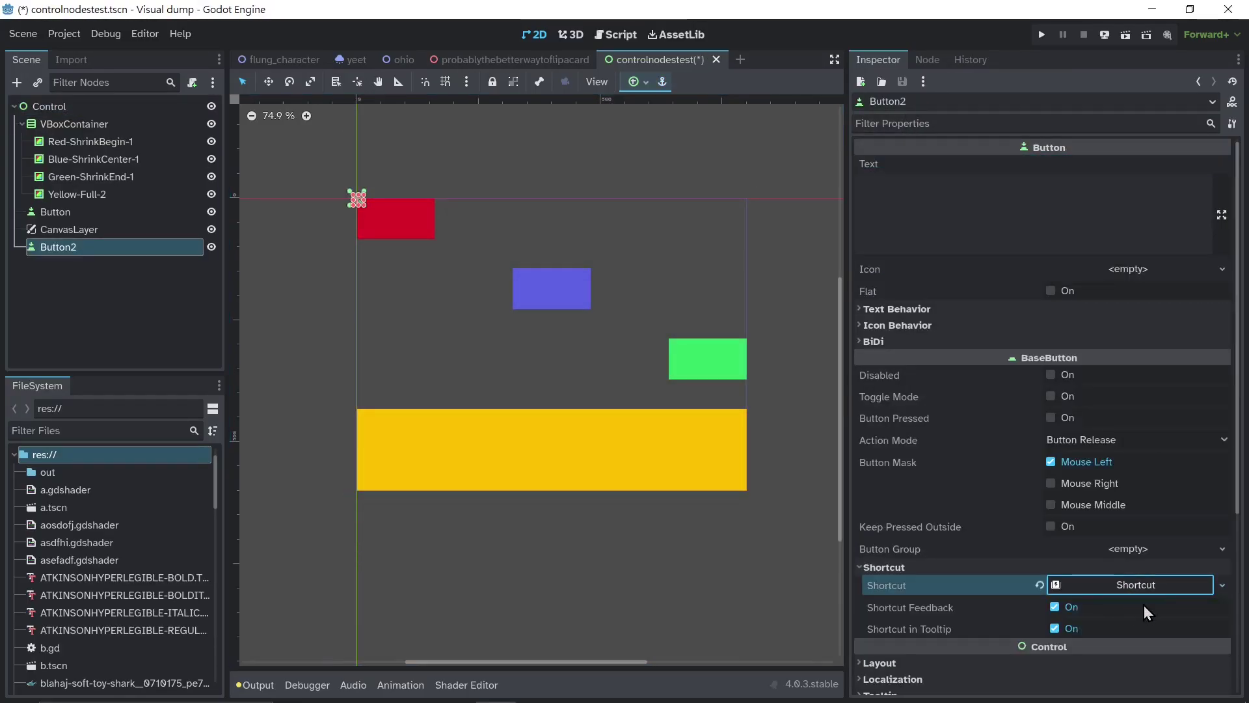
- Add a new InputEventKey to the Shortcut's Events list and start its key configuration
click(1139, 590)
click(1056, 446)
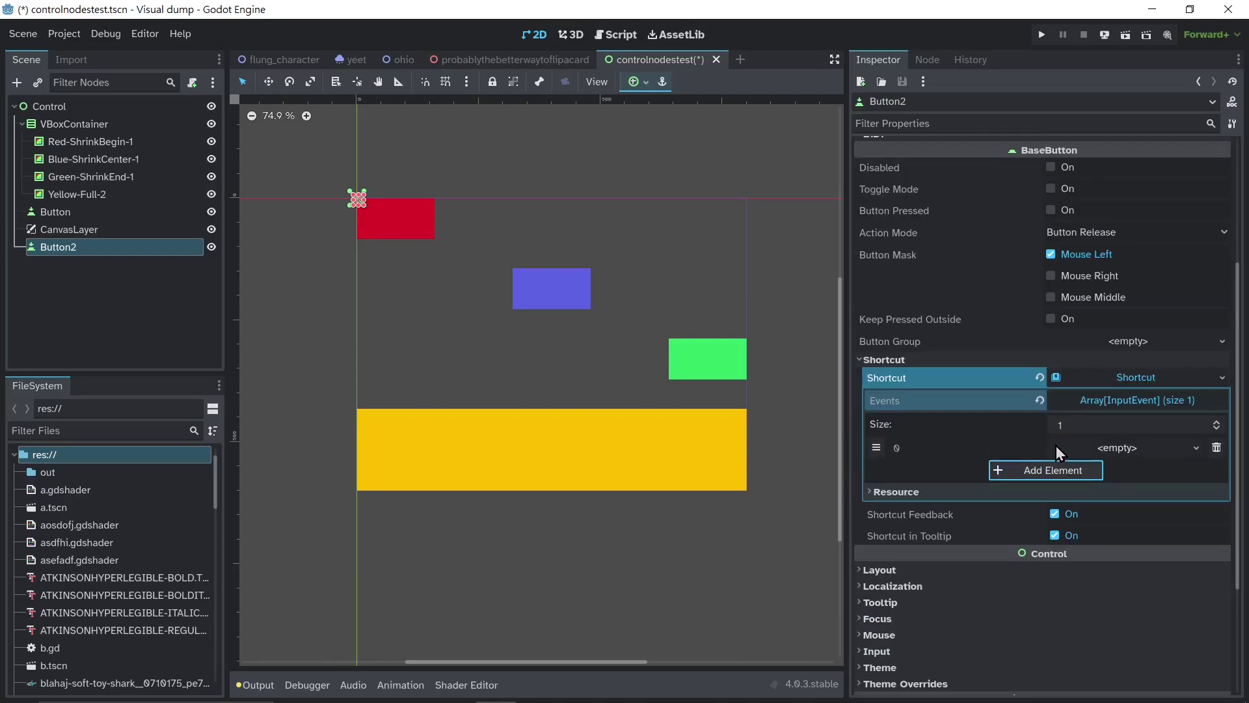
click(1077, 448)
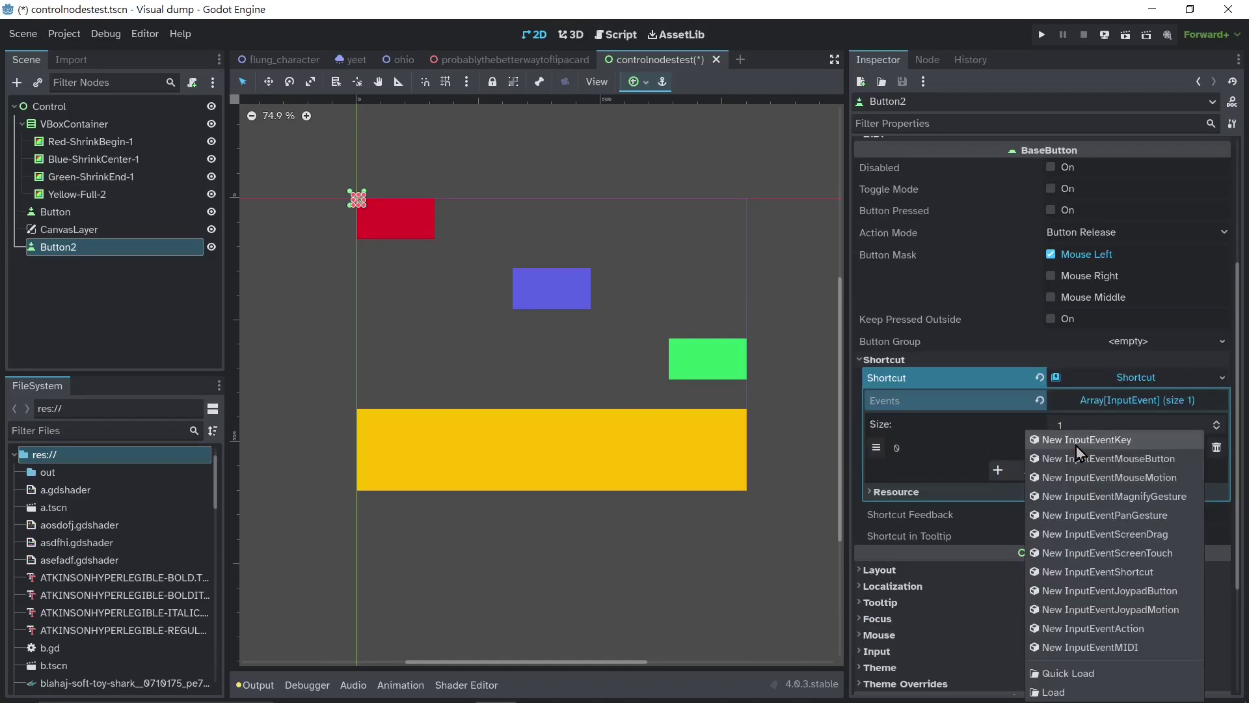
click(1076, 441)
click(1079, 449)
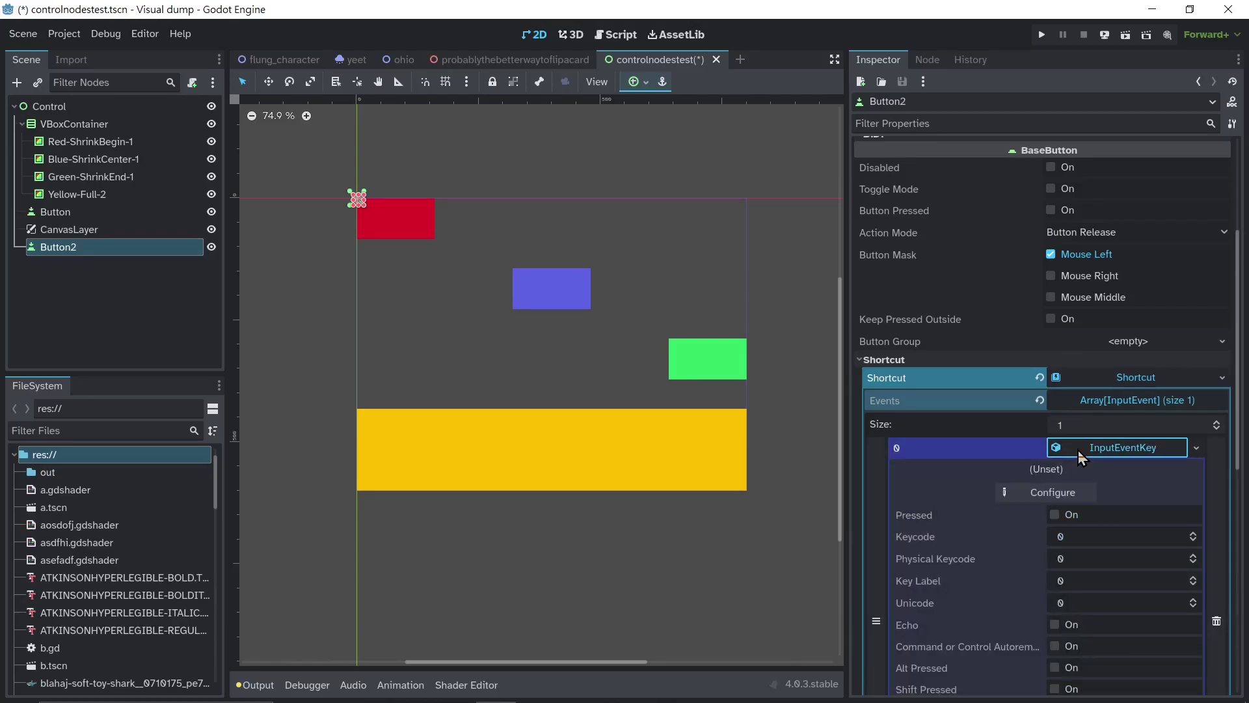
click(1062, 424)
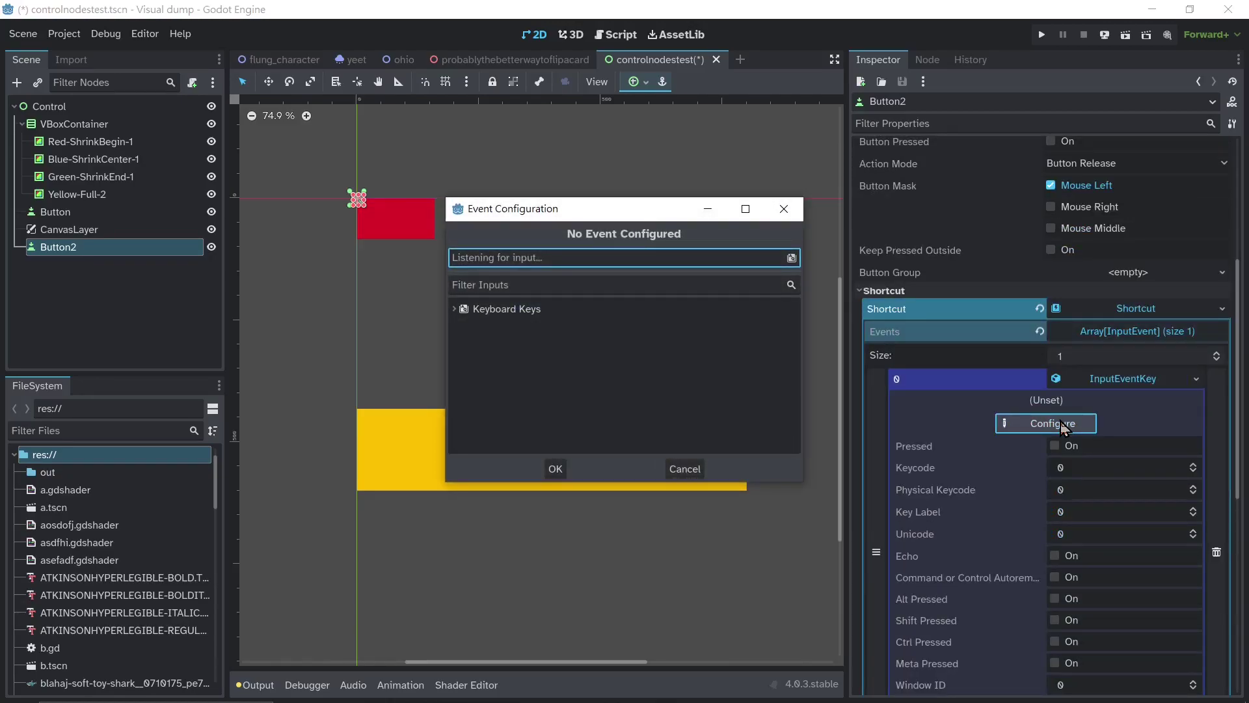
- Register the A key for Button2's shortcut event and list the keycode matching options
key(a)
click(663, 446)
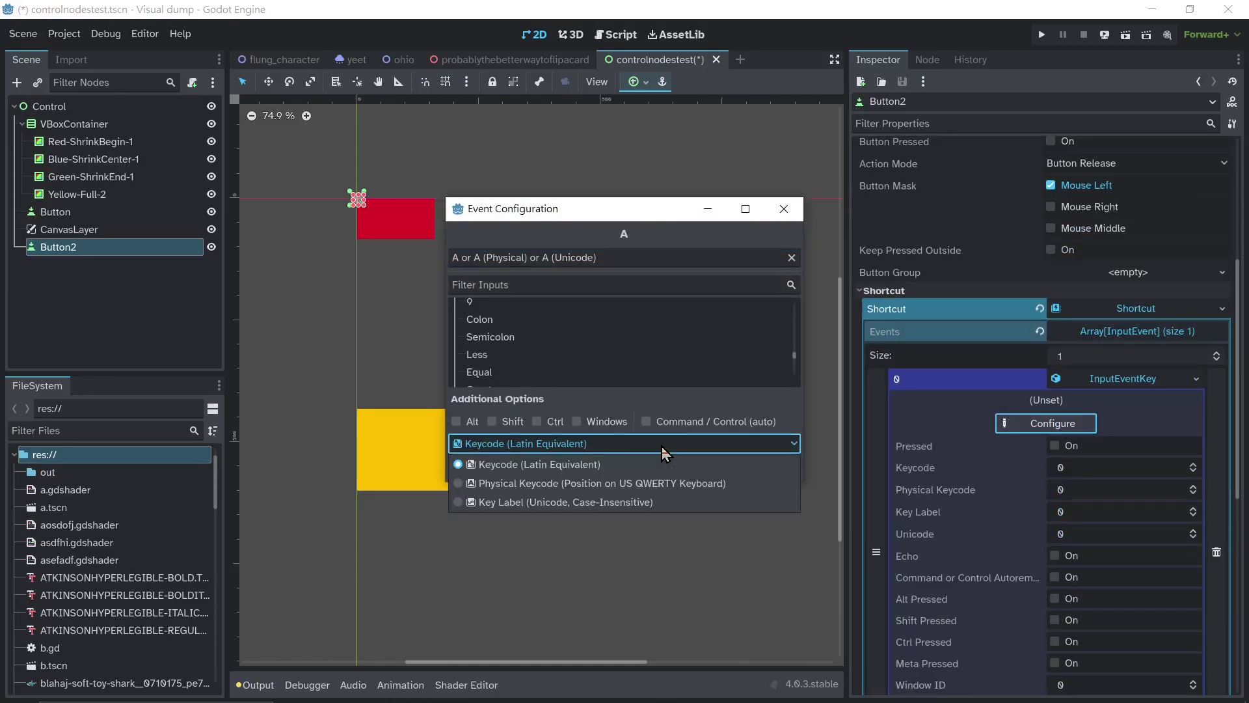